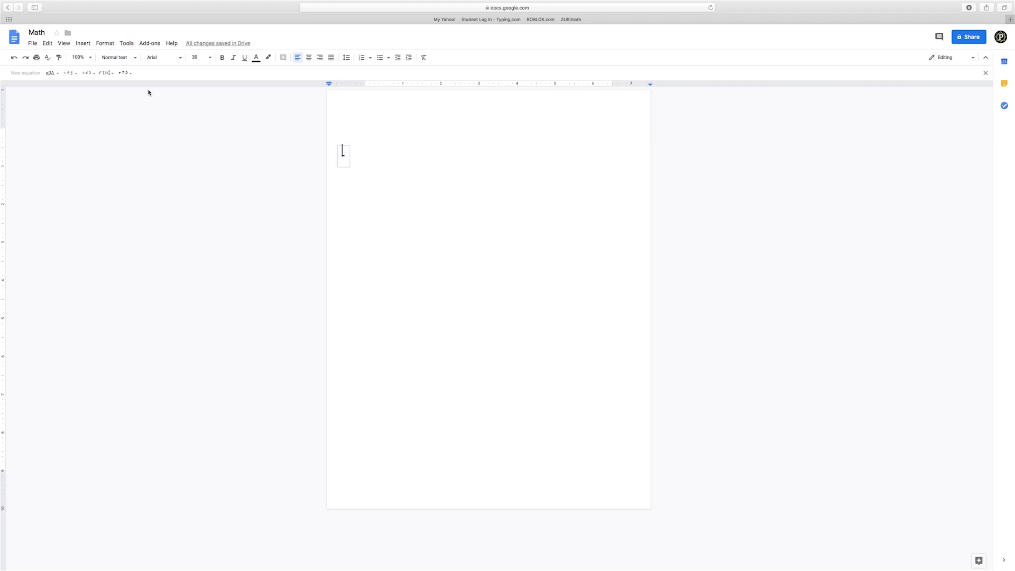
Fill the empty fraction in the equation with 4 over 5 and add a multiplication sign after it.
{"action": "type", "text": "4/"}
{"action": "type", "text": "5"}
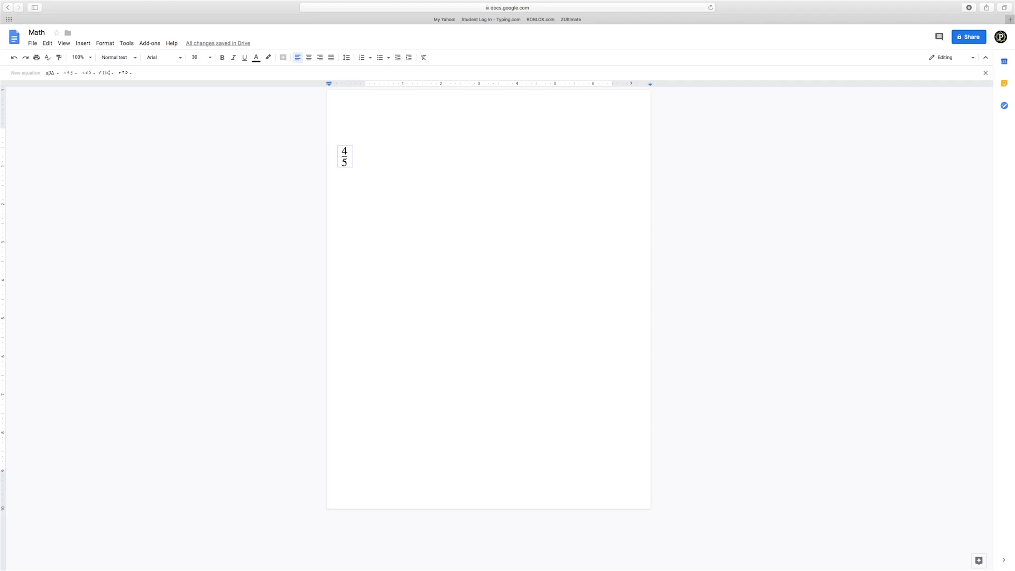
{"action": "left_click", "coordinate": [68, 73]}
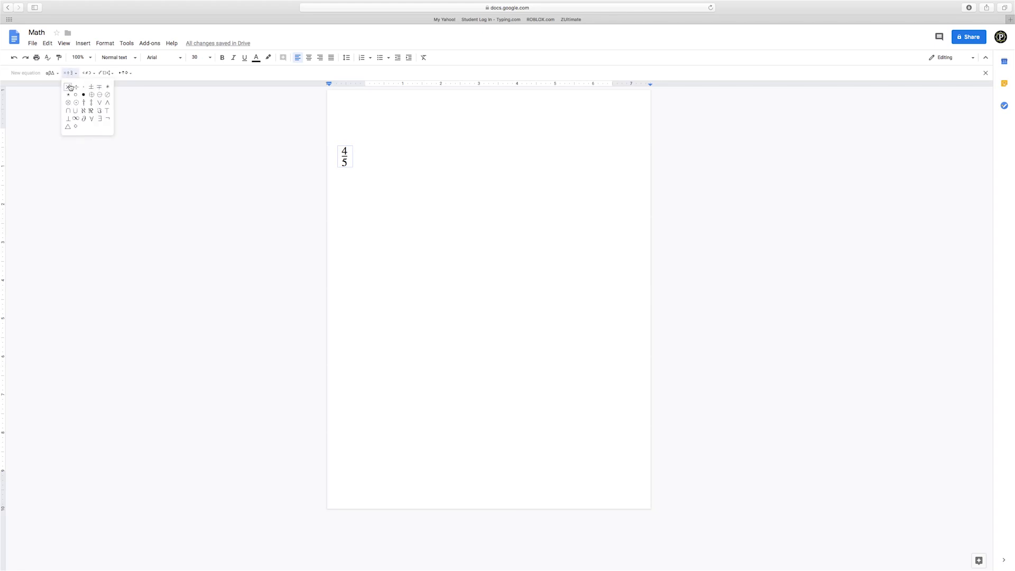
{"action": "left_click", "coordinate": [68, 88]}
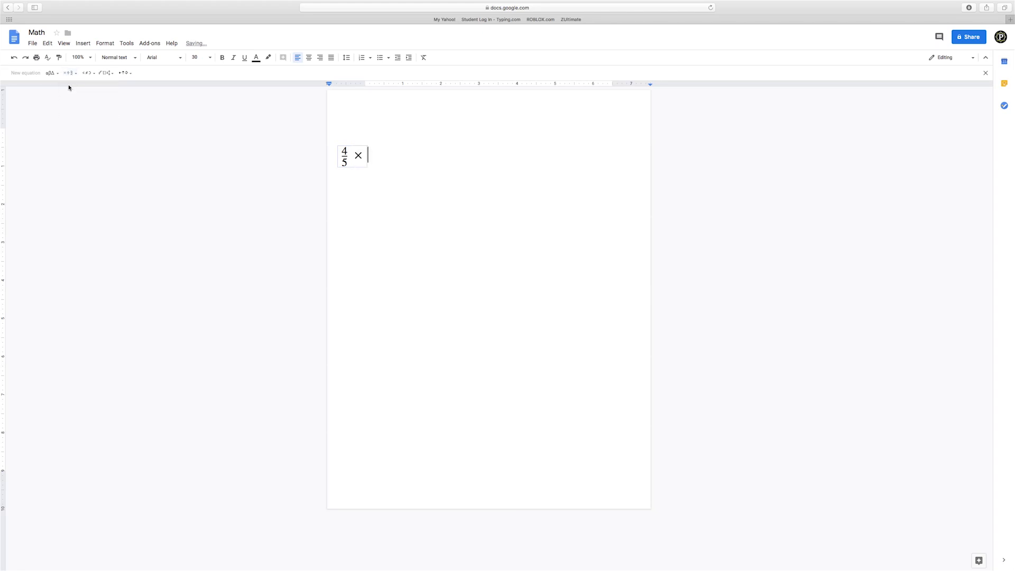
Complete the first equation with the fraction 6 over 9 followed by "= a".
{"action": "left_click", "coordinate": [106, 72]}
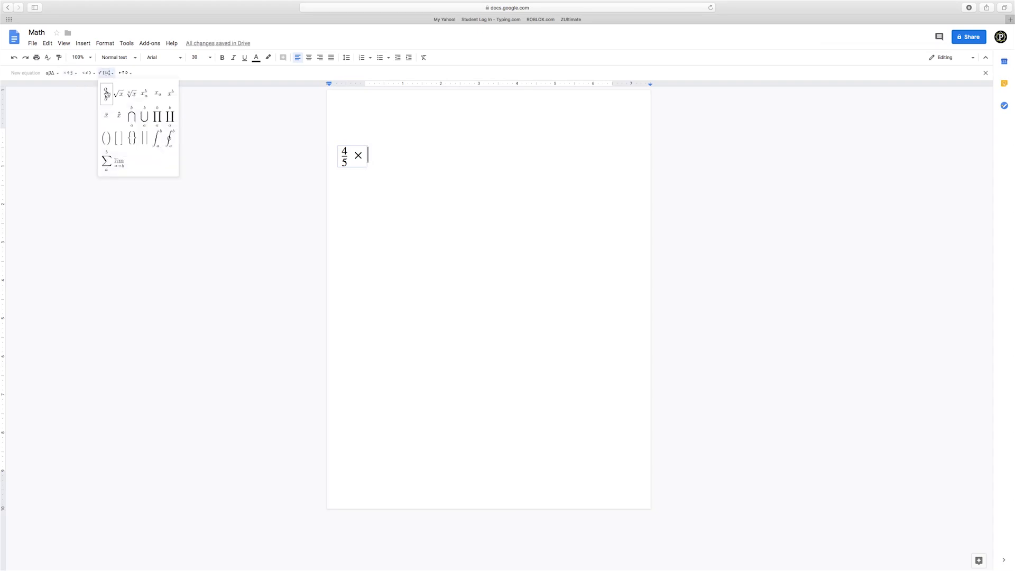
{"action": "left_click", "coordinate": [107, 94]}
{"action": "type", "text": "6"}
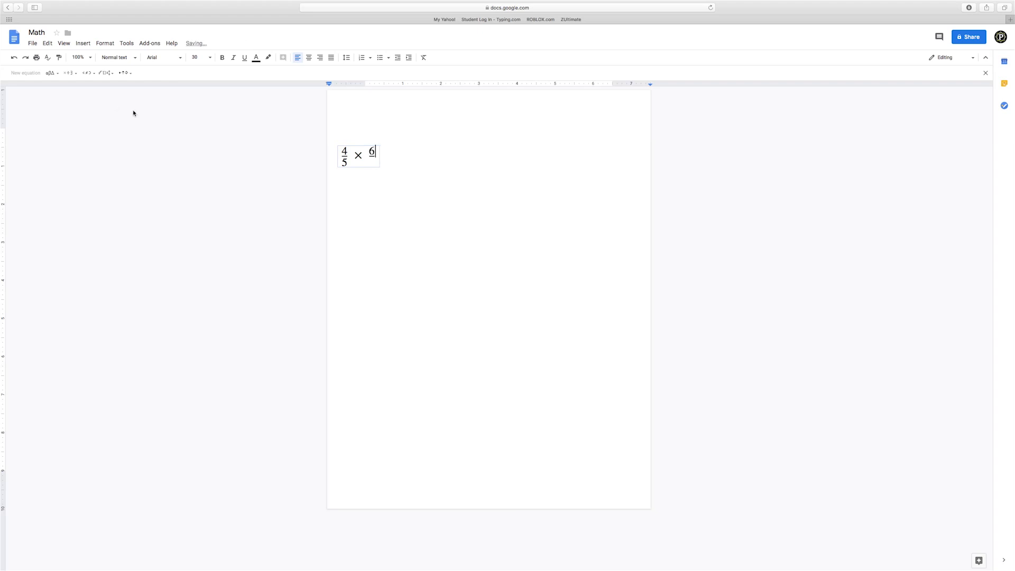
{"action": "key", "text": "Down"}
{"action": "type", "text": "9 = a"}
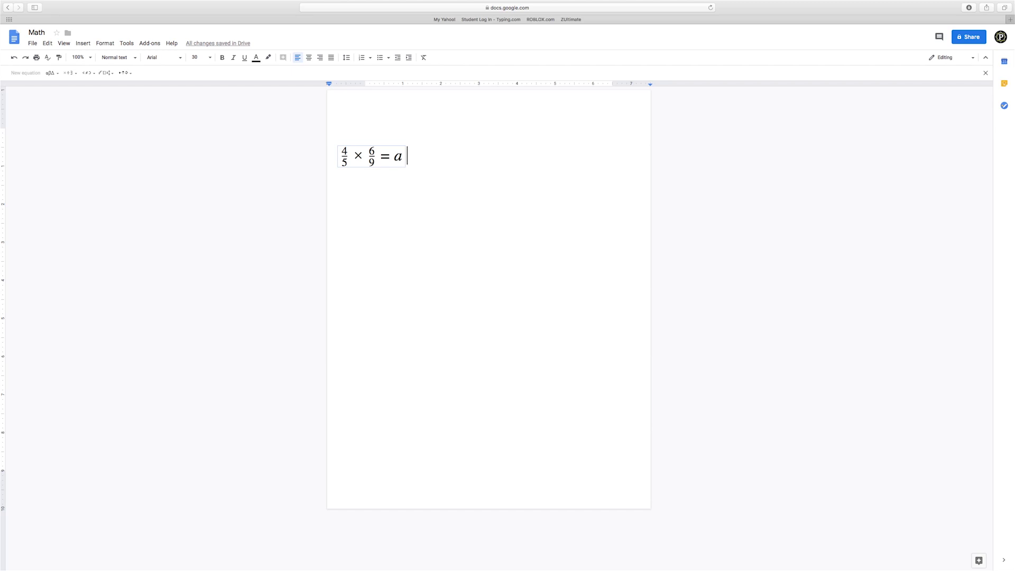
{"action": "key", "text": "Right"}
{"action": "left_click", "coordinate": [614, 244]}
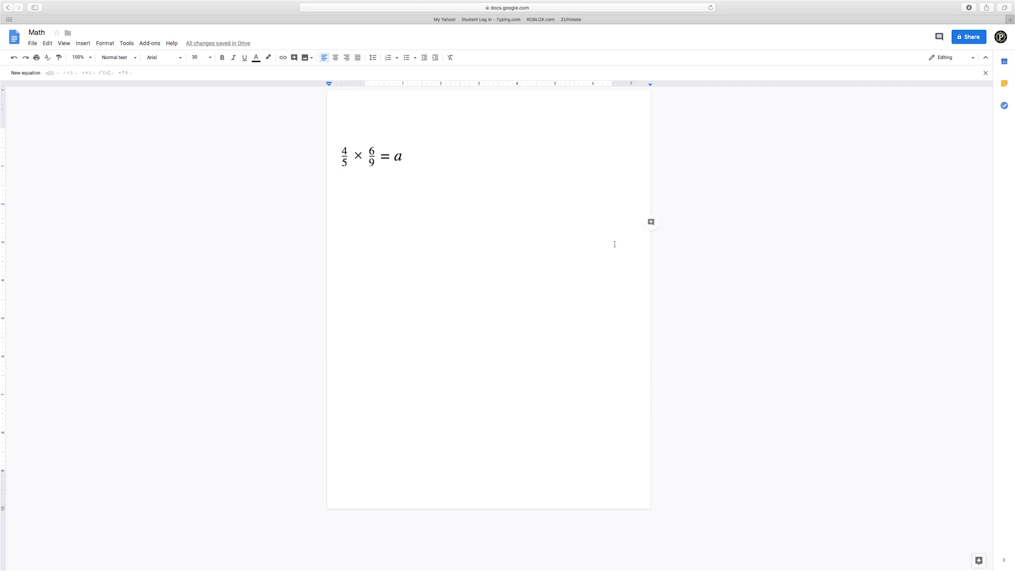
Start a new equation below the first one with a fraction of 3 over 2 to the power of 3.
{"action": "left_click", "coordinate": [28, 79]}
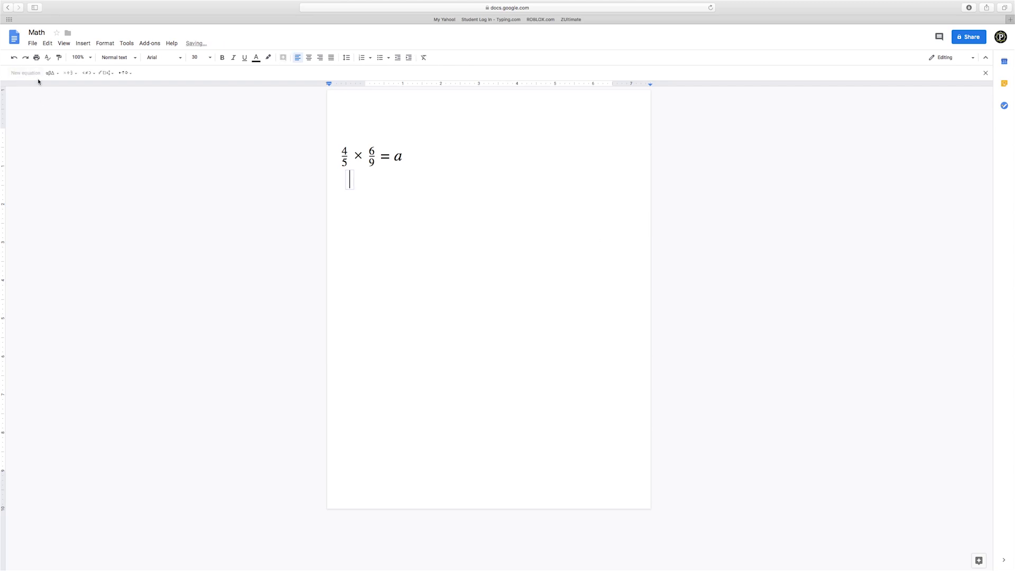
{"action": "left_click", "coordinate": [104, 73]}
{"action": "left_click", "coordinate": [107, 96]}
{"action": "type", "text": "3"}
{"action": "left_click", "coordinate": [106, 72]}
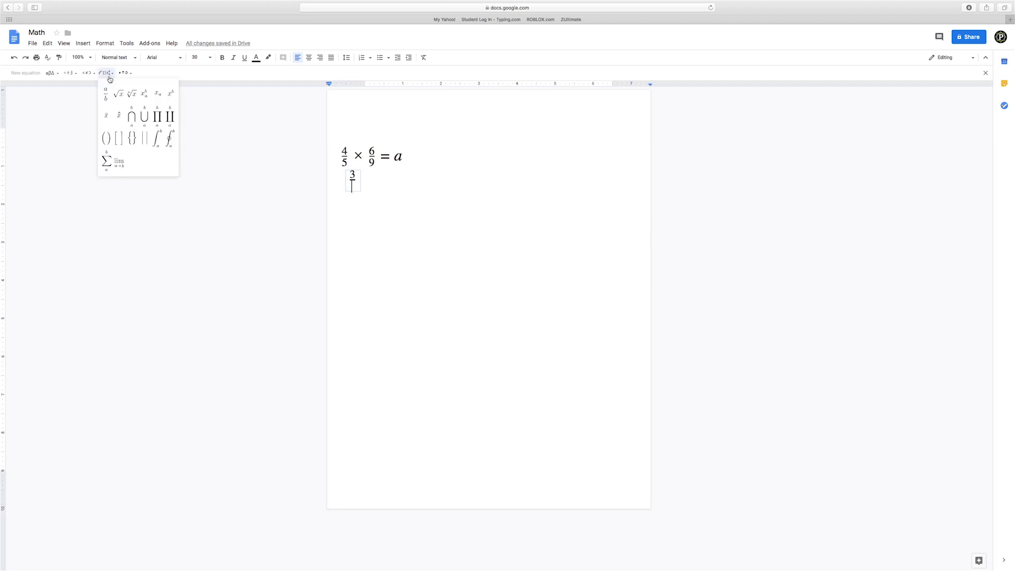
{"action": "left_click", "coordinate": [170, 96]}
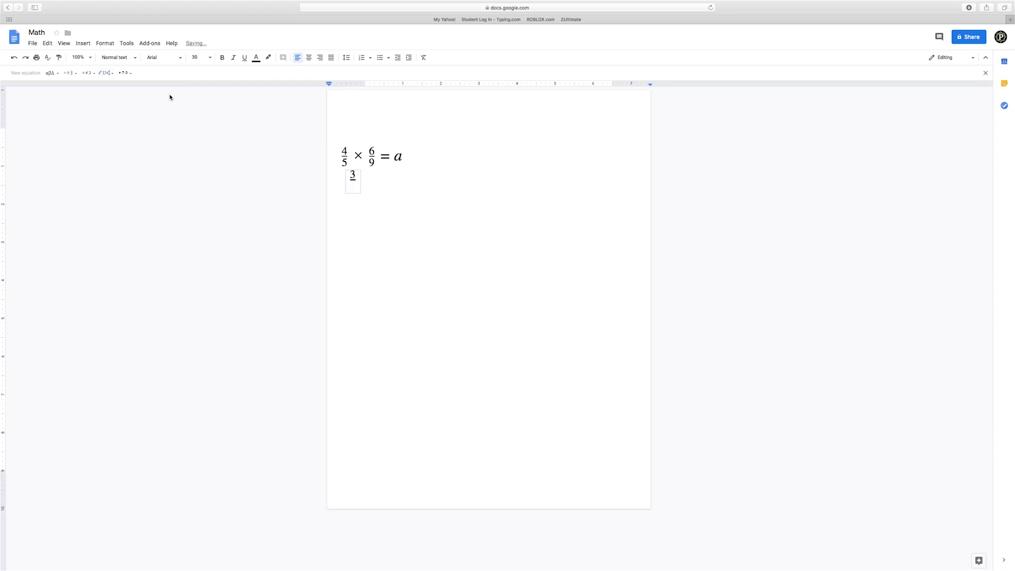
{"action": "type", "text": "2^3"}
Add a not-equal sign and an empty fraction after the first fraction in the second equation.
{"action": "left_click", "coordinate": [89, 72]}
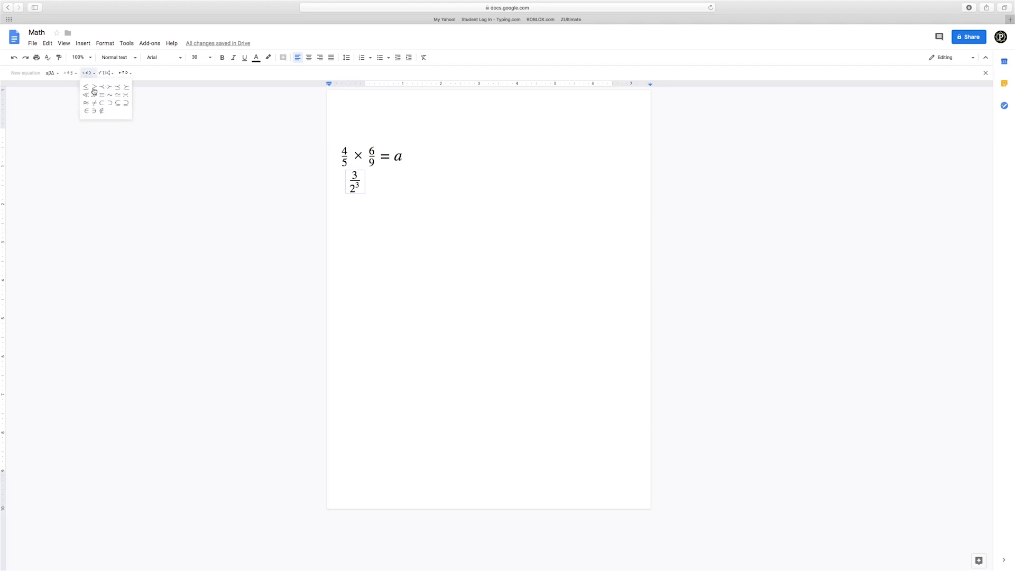
{"action": "left_click", "coordinate": [95, 103]}
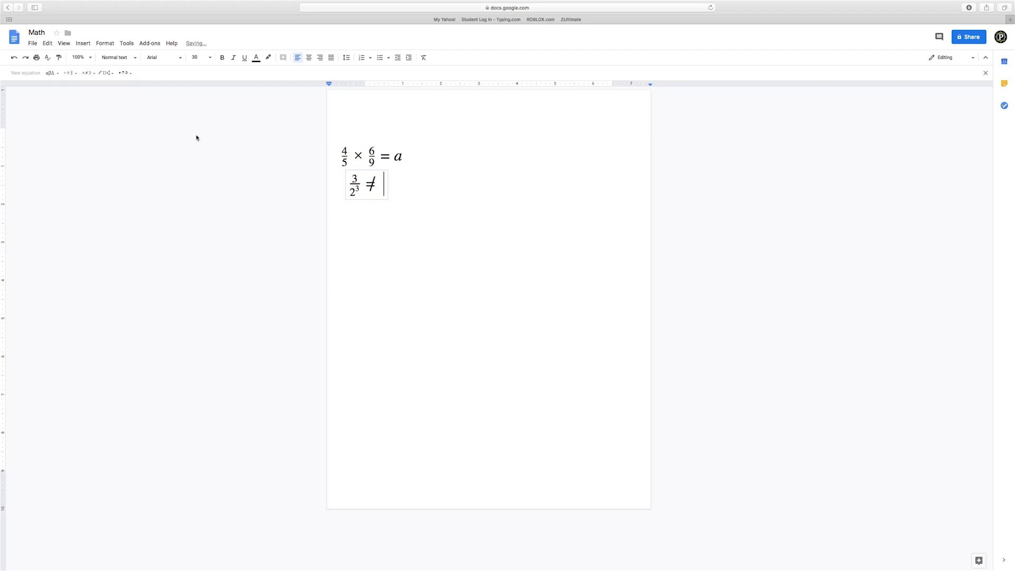
{"action": "left_click", "coordinate": [109, 73]}
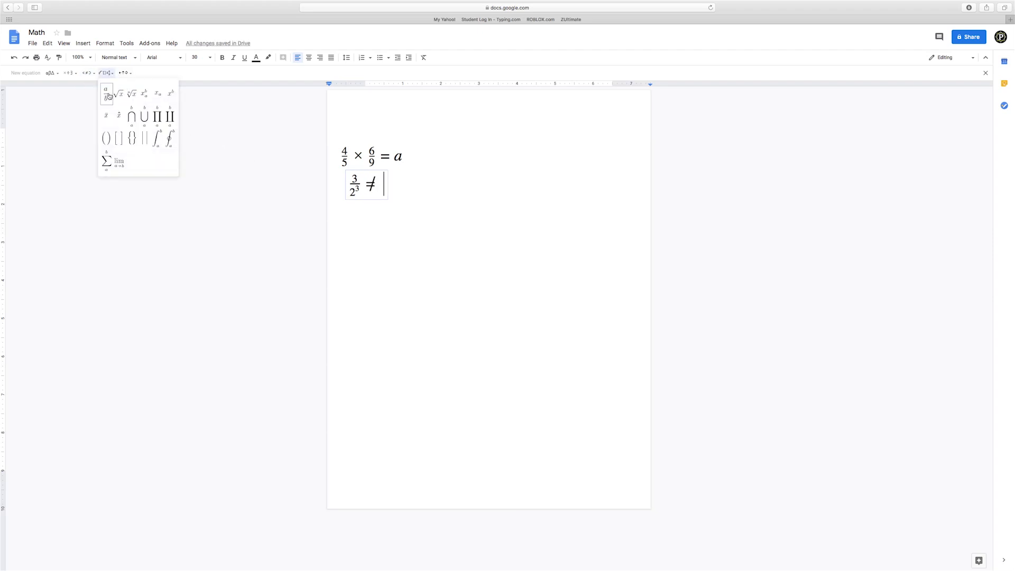
{"action": "left_click", "coordinate": [108, 96]}
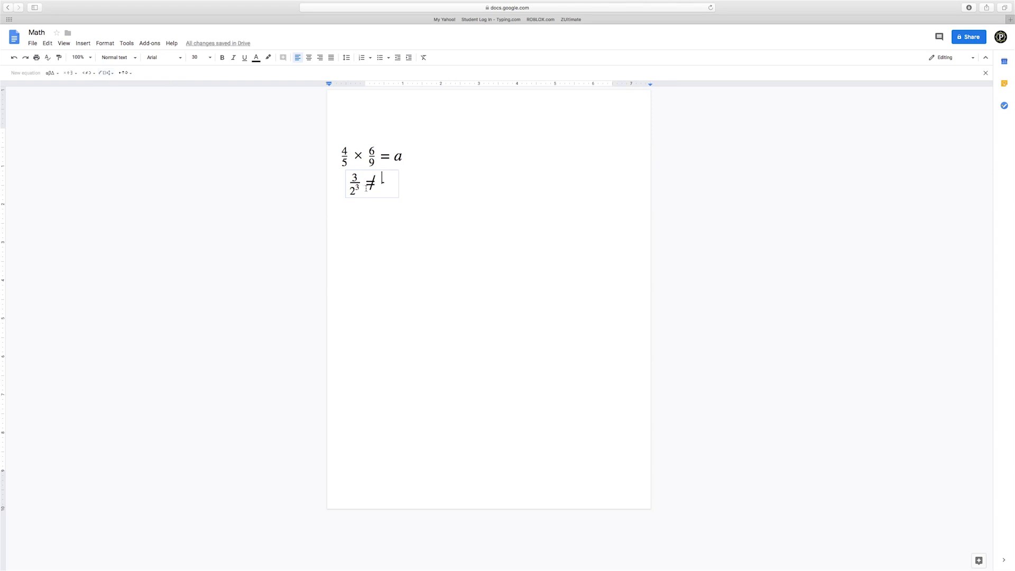
Fill the numerator of the fraction after the not-equal sign with 3 × 4 ÷ 2 squared.
{"action": "type", "text": "3"}
{"action": "left_click", "coordinate": [69, 73]}
{"action": "left_click", "coordinate": [69, 88]}
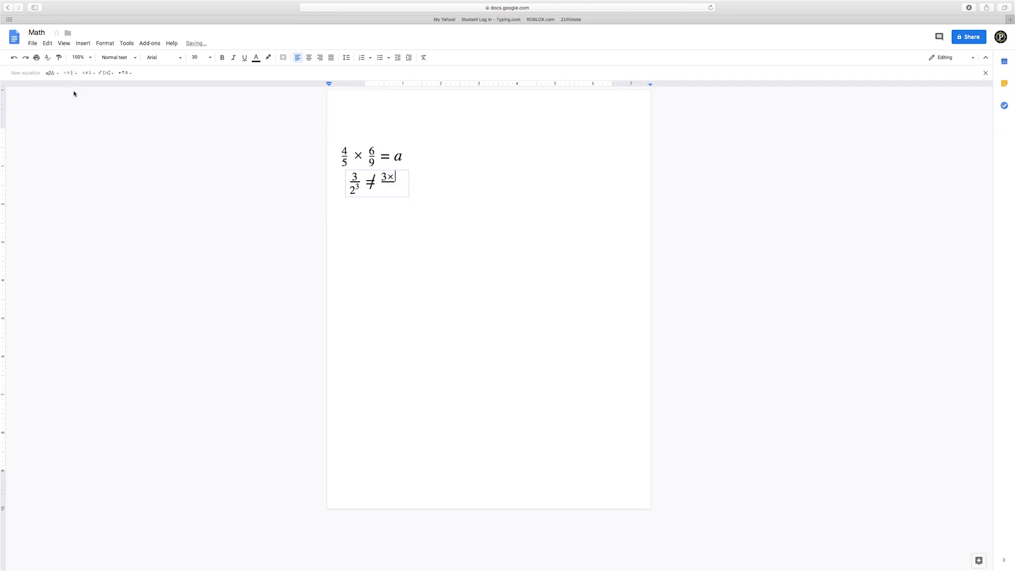
{"action": "type", "text": "4"}
{"action": "left_click", "coordinate": [70, 73]}
{"action": "left_click", "coordinate": [74, 87]}
{"action": "left_click", "coordinate": [108, 74]}
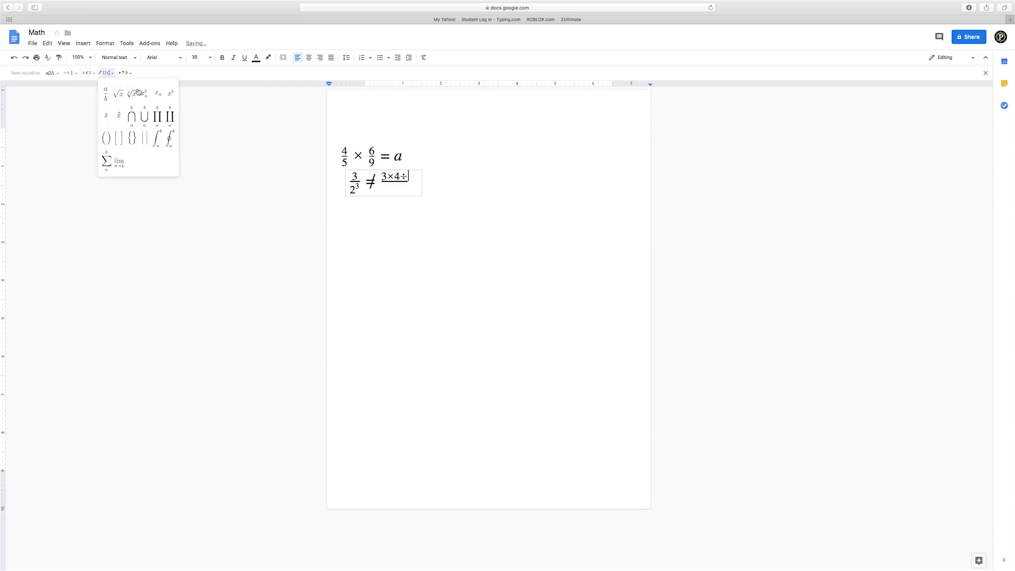
{"action": "left_click", "coordinate": [169, 97]}
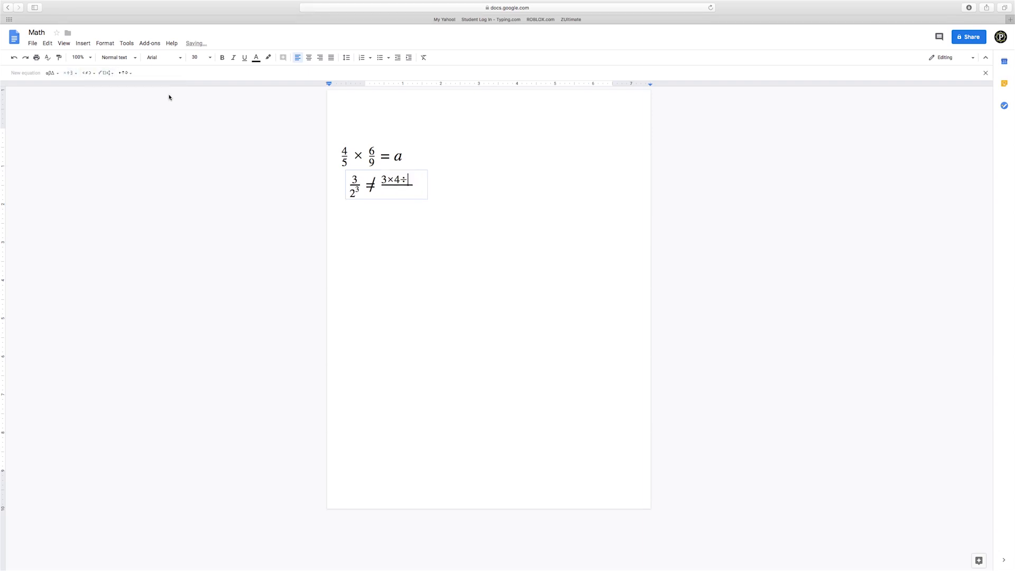
{"action": "type", "text": "2"}
{"action": "type", "text": "2"}
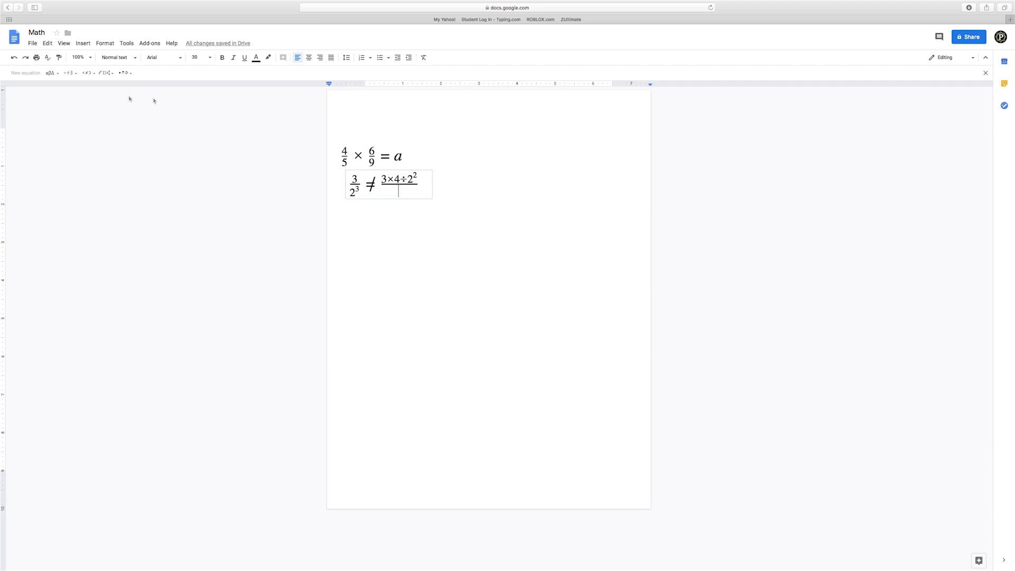
Enter the square root of 4 as the denominator of the second equation's last fraction.
{"action": "left_click", "coordinate": [106, 72]}
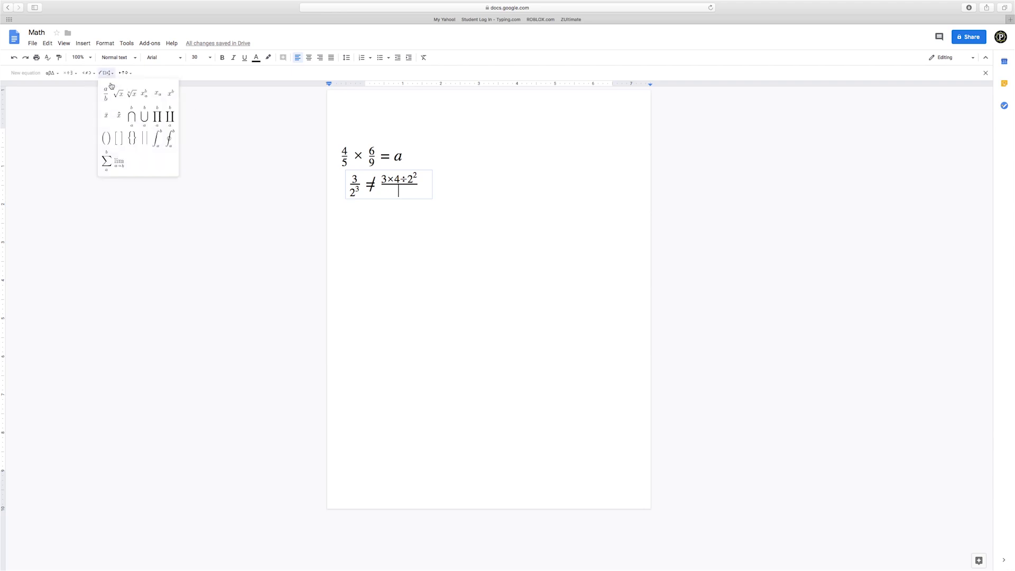
{"action": "left_click", "coordinate": [118, 94]}
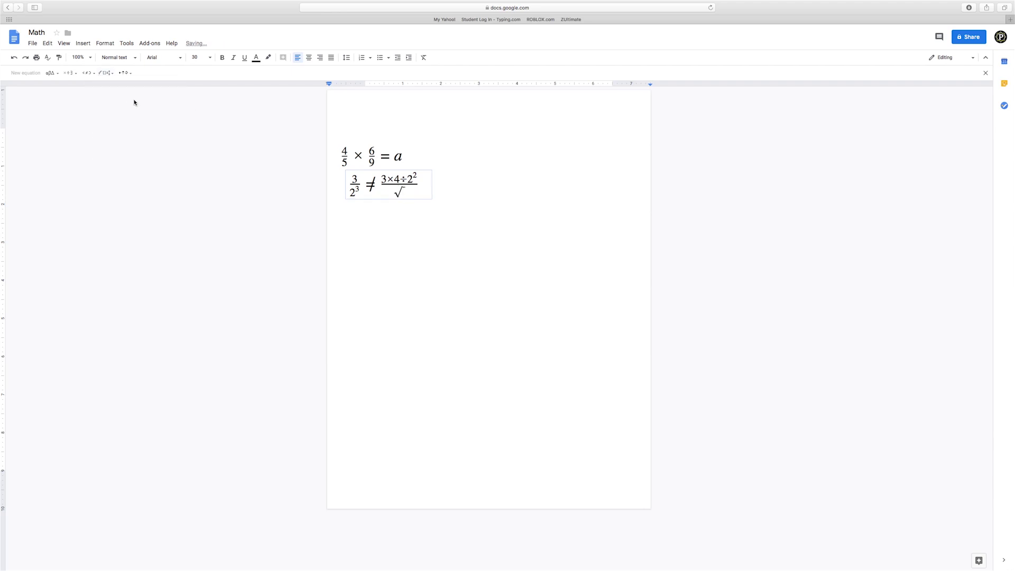
{"action": "type", "text": "4"}
{"action": "key", "text": "Right"}
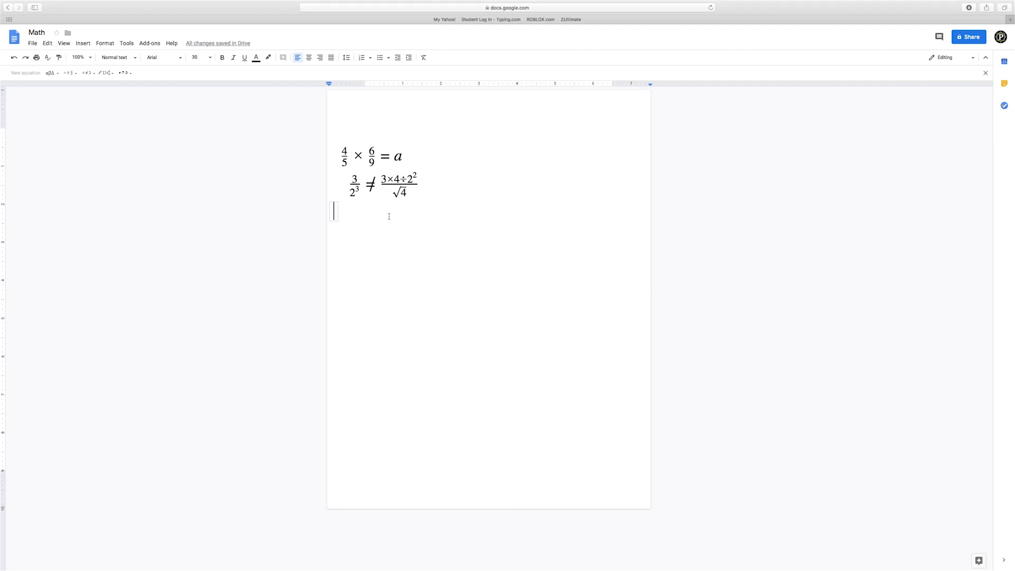
Build the third equation's frame: square brackets enclosing two nested pairs of parentheses.
{"action": "left_click", "coordinate": [105, 72]}
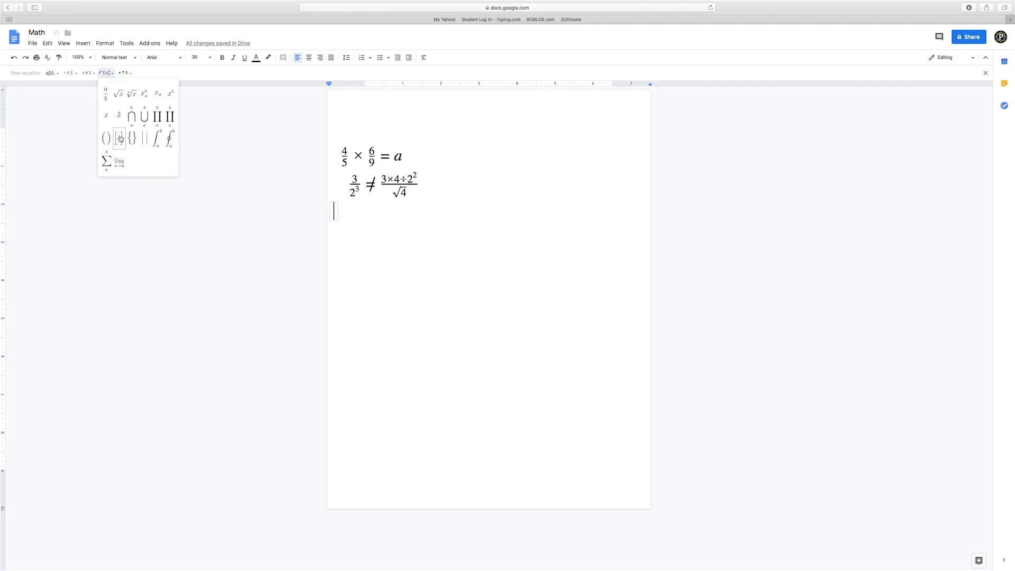
{"action": "left_click", "coordinate": [121, 138]}
{"action": "left_click", "coordinate": [104, 73]}
{"action": "left_click", "coordinate": [106, 136]}
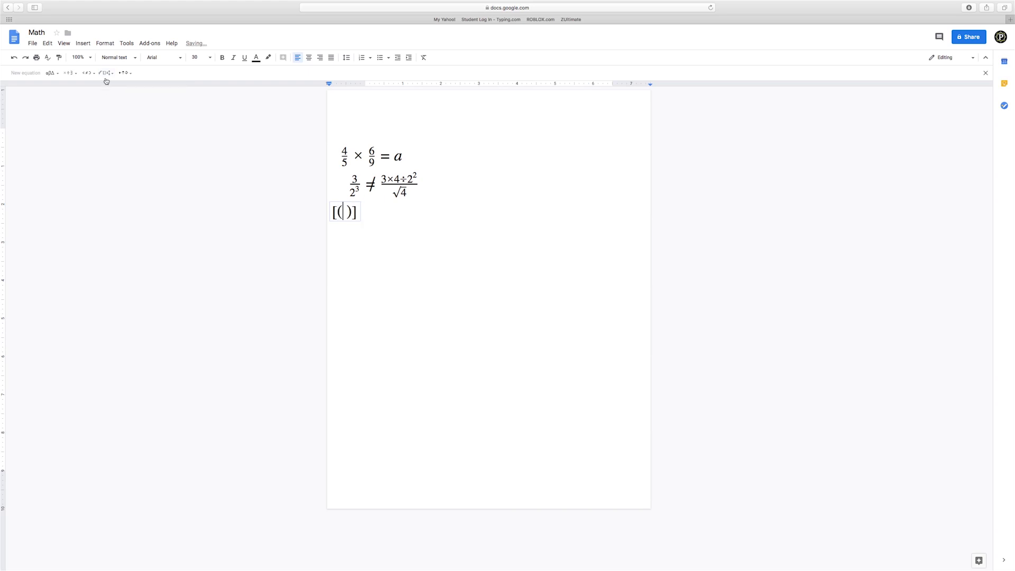
{"action": "left_click", "coordinate": [106, 74]}
{"action": "left_click", "coordinate": [107, 138]}
Enter 3 + 4 − 2 + 8 squared inside the innermost parentheses of the third equation.
{"action": "type", "text": "3"}
{"action": "type", "text": "+"}
{"action": "type", "text": "4-2"}
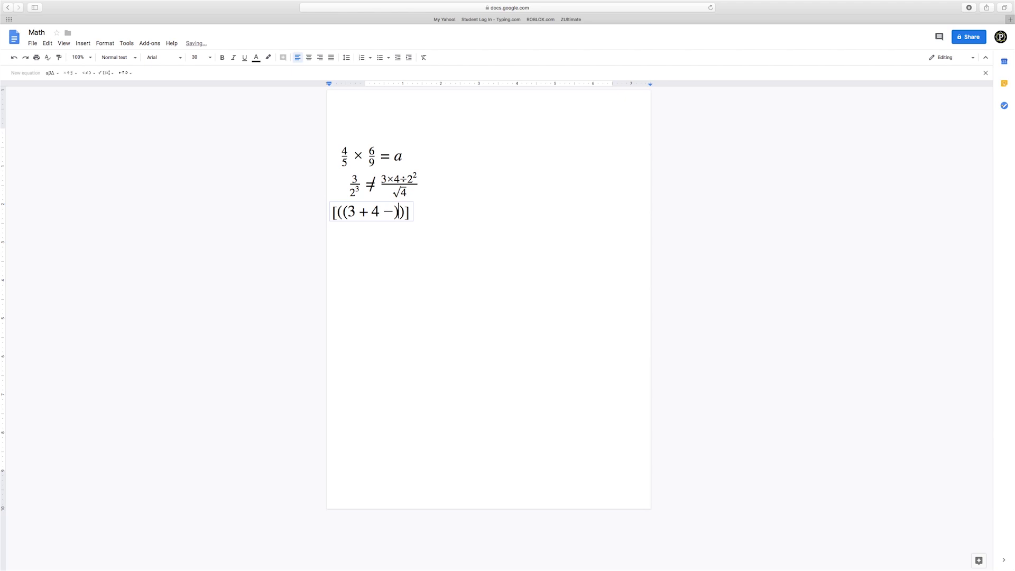
{"action": "type", "text": "+"}
{"action": "left_click", "coordinate": [106, 72]}
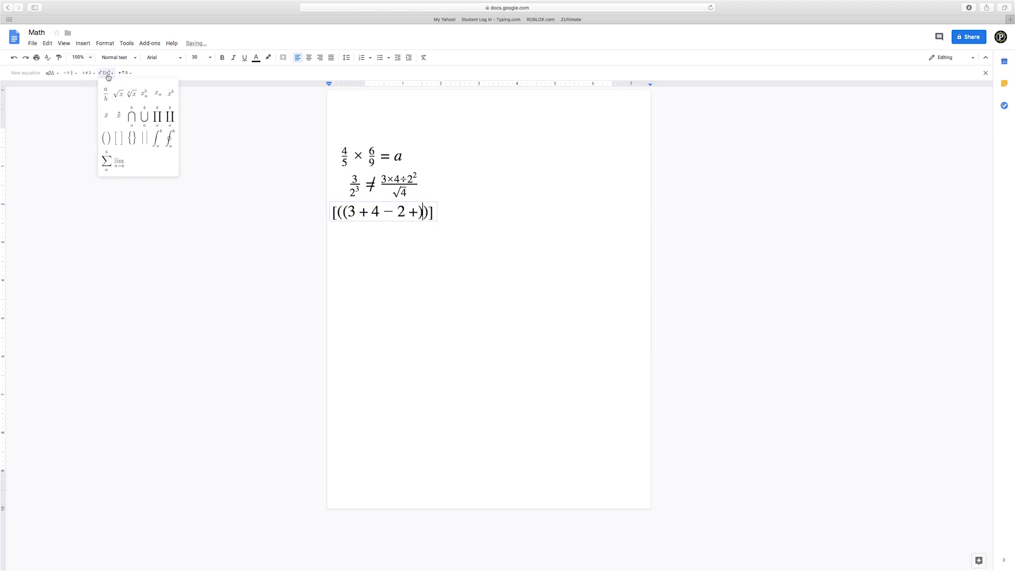
{"action": "left_click", "coordinate": [170, 93]}
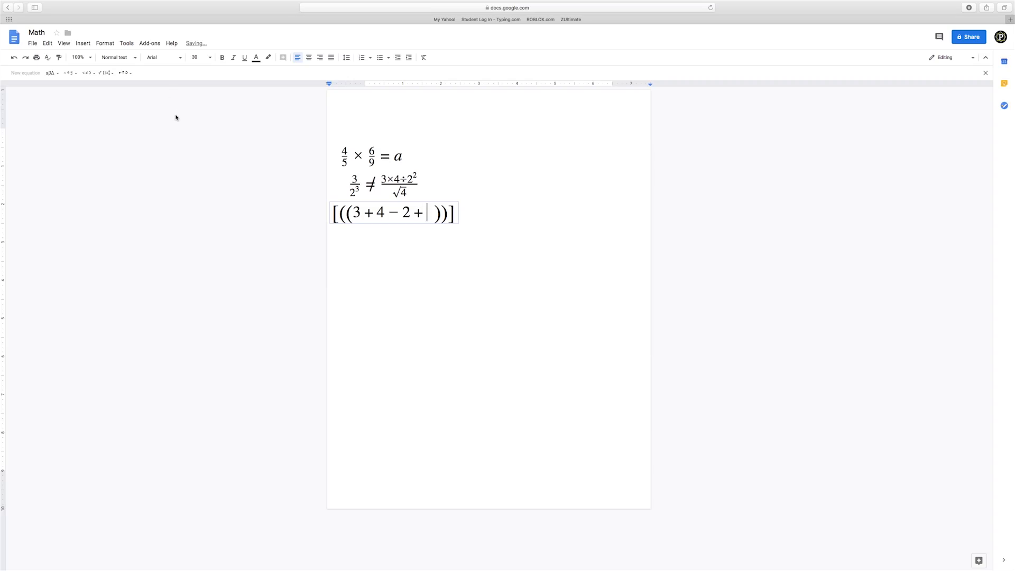
{"action": "type", "text": "8^2"}
Insert "5 × 7 −" before the inner parentheses, inside the outer pair.
{"action": "left_click", "coordinate": [354, 213]}
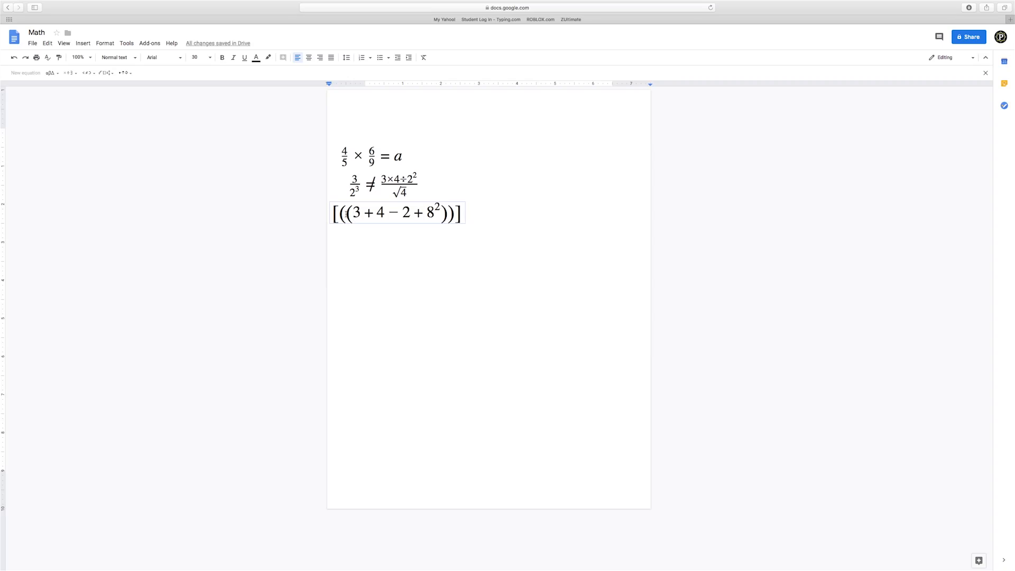
{"action": "left_click", "coordinate": [347, 213]}
{"action": "type", "text": "5"}
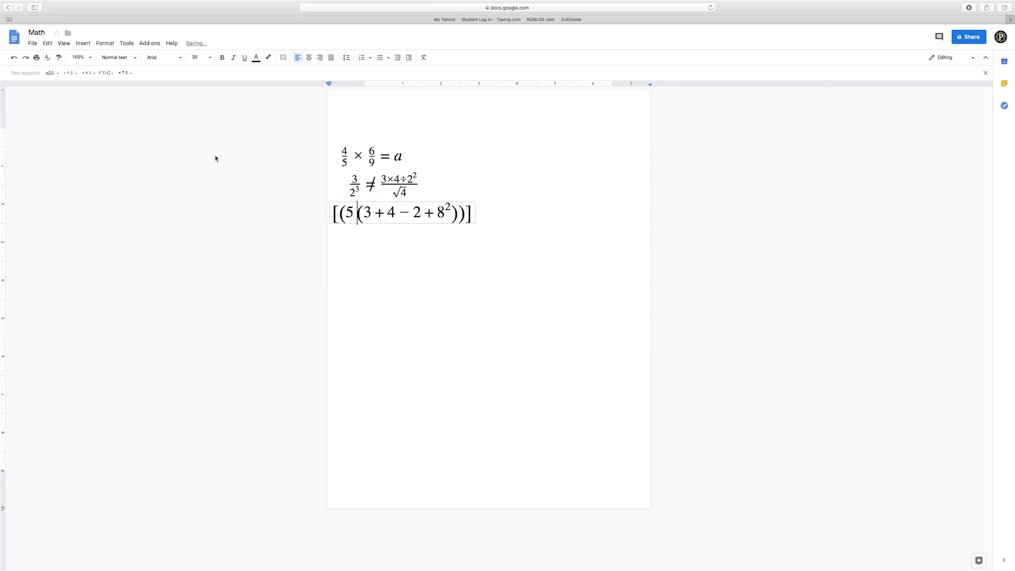
{"action": "left_click", "coordinate": [70, 72]}
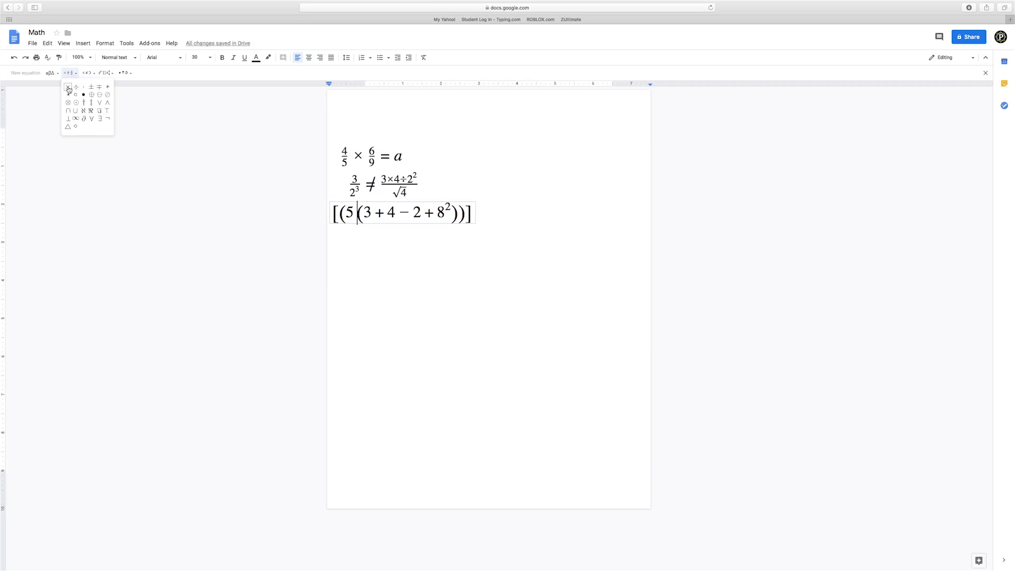
{"action": "left_click", "coordinate": [69, 88]}
{"action": "type", "text": "7"}
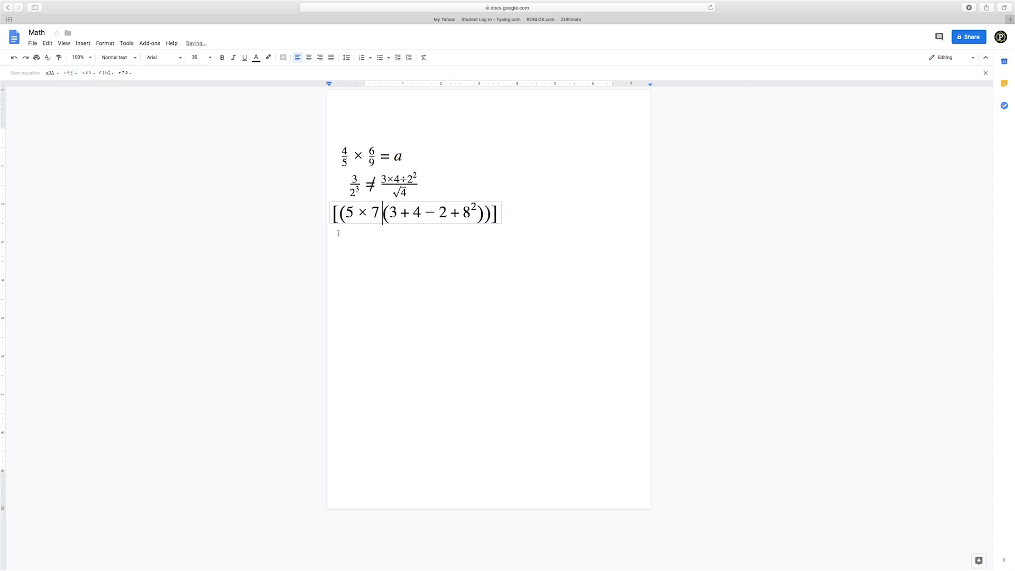
{"action": "type", "text": "-"}
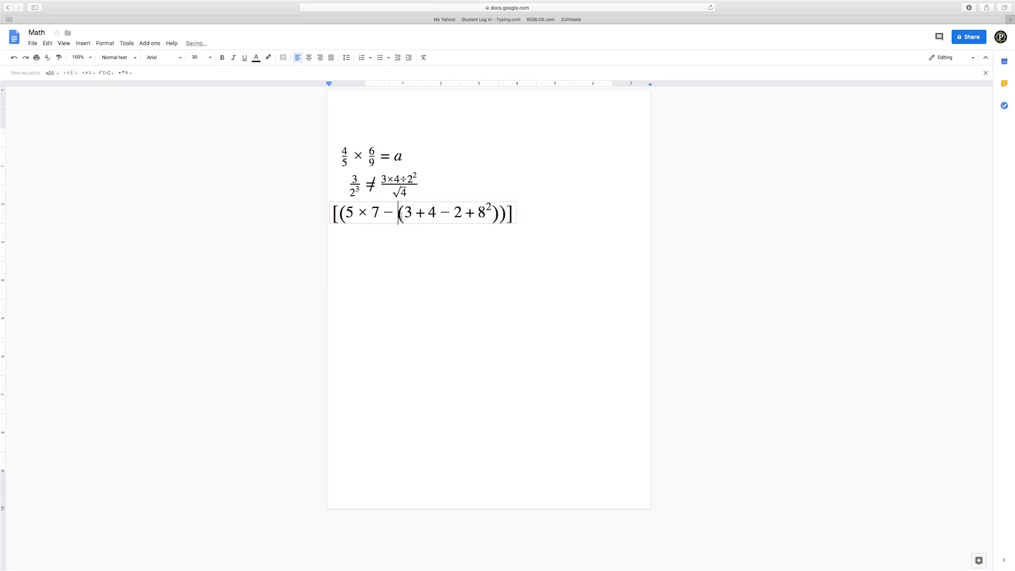
Add "× 9" after the inner parentheses, still inside the outer pair.
{"action": "left_click", "coordinate": [500, 216]}
{"action": "type", "text": "gf"}
{"action": "key", "text": "BackSpace"}
{"action": "key", "text": "BackSpace"}
{"action": "left_click", "coordinate": [69, 72]}
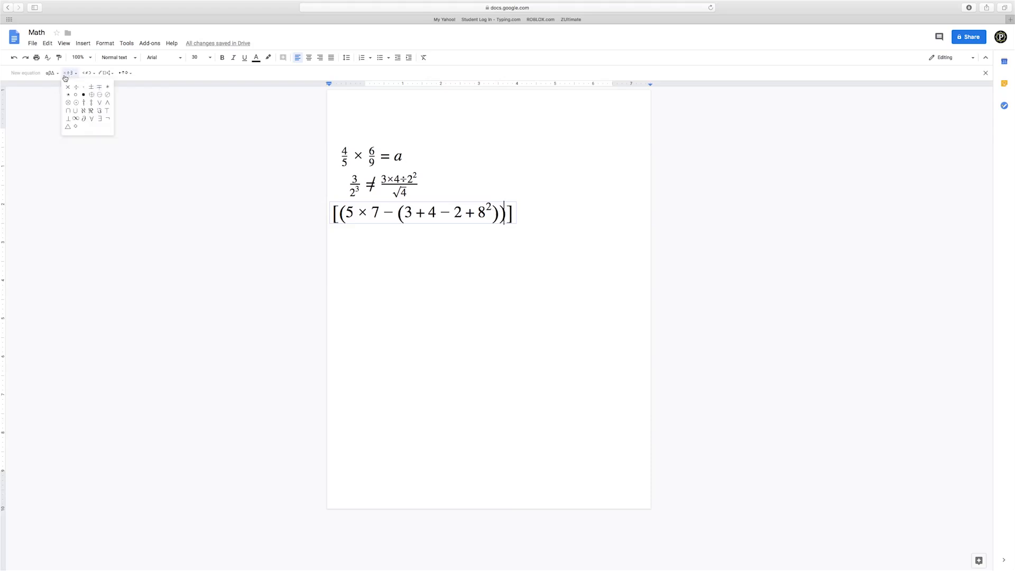
{"action": "left_click", "coordinate": [69, 88]}
{"action": "type", "text": "9"}
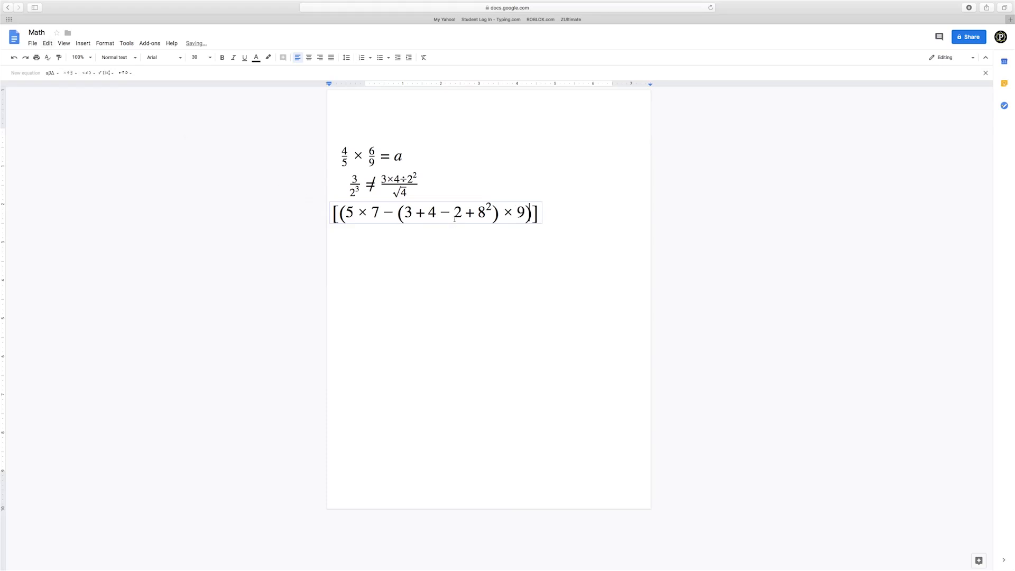
Insert the square root of 64 and a plus sign before the outer parentheses, inside the square brackets.
{"action": "left_click", "coordinate": [344, 214]}
{"action": "left_click", "coordinate": [102, 74]}
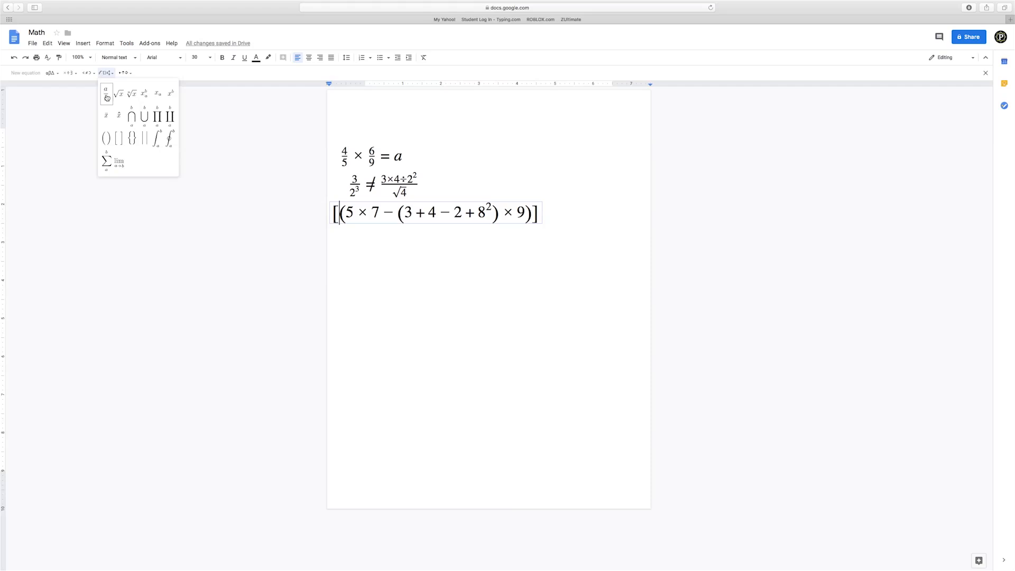
{"action": "left_click", "coordinate": [117, 95]}
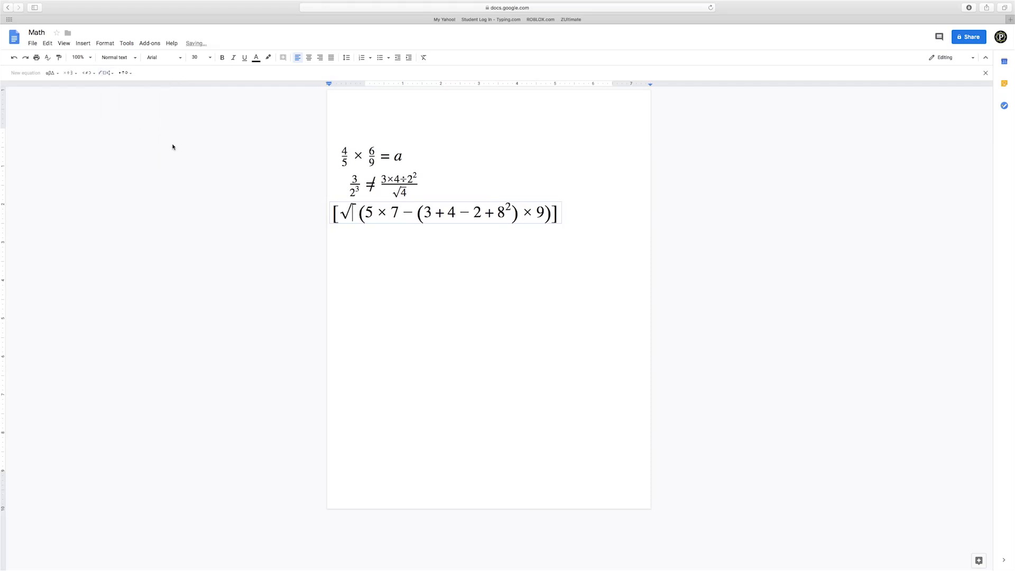
{"action": "type", "text": "64"}
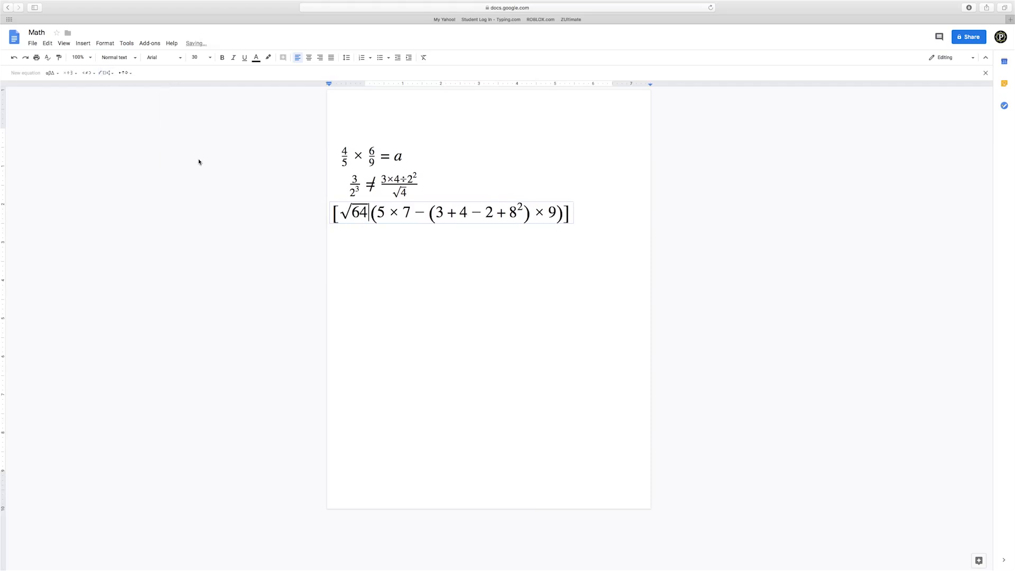
{"action": "key", "text": "Right"}
{"action": "type", "text": "+"}
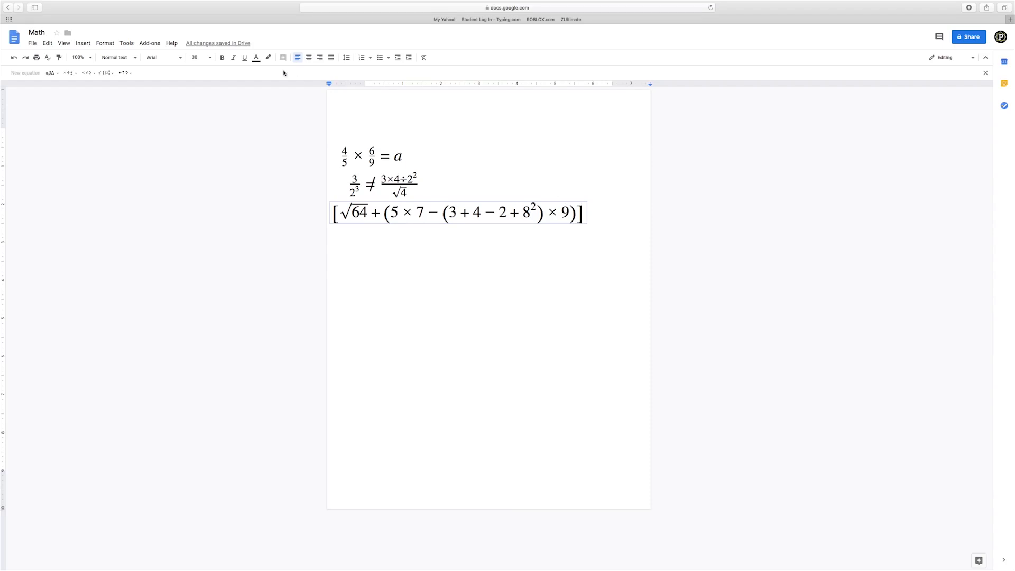
Add "× 32" after the outer parentheses and finish the equation with "= y" after the square brackets.
{"action": "left_click", "coordinate": [68, 75]}
{"action": "left_click", "coordinate": [68, 87]}
{"action": "type", "text": "32"}
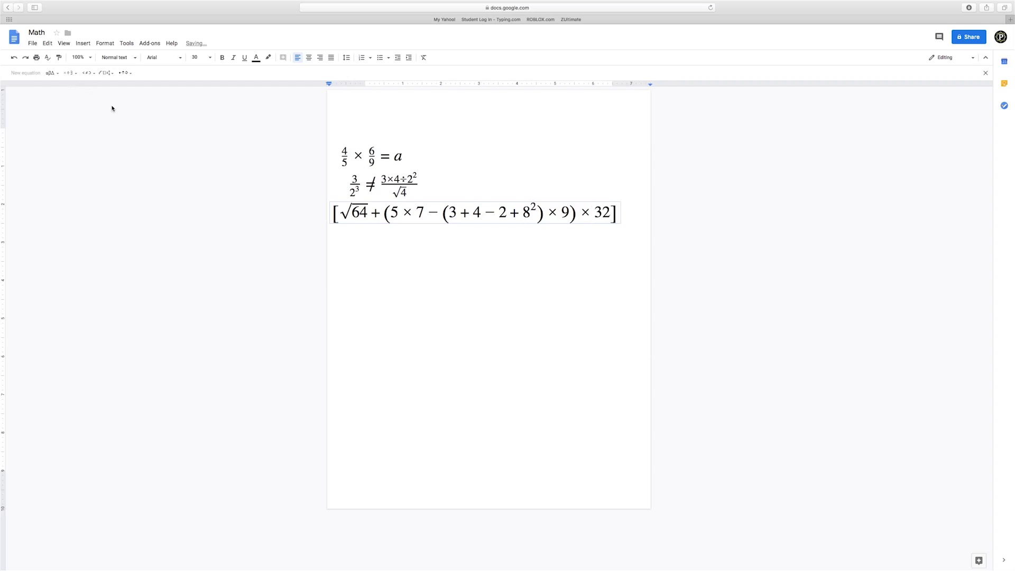
{"action": "key", "text": "Right"}
{"action": "type", "text": "= y"}
{"action": "key", "text": "Return"}
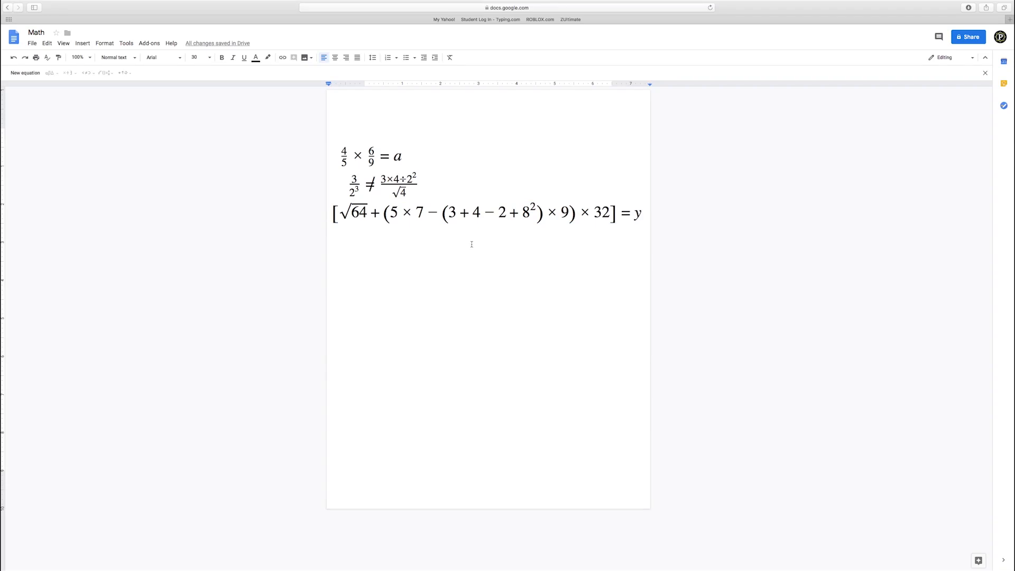